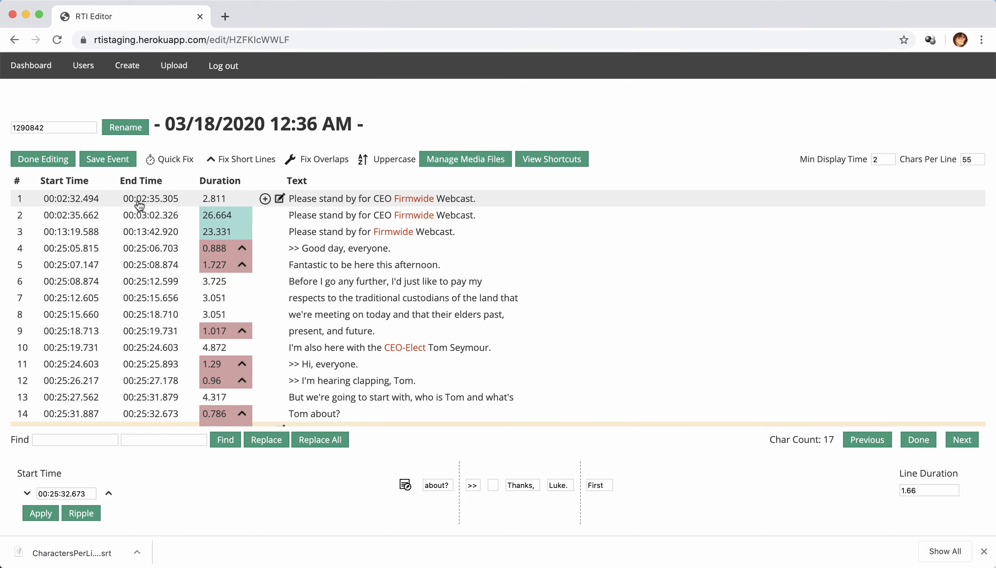
Look through the caption lines with their times and durations, and view the Quick Fix options without applying them
mouse_move(110, 203)
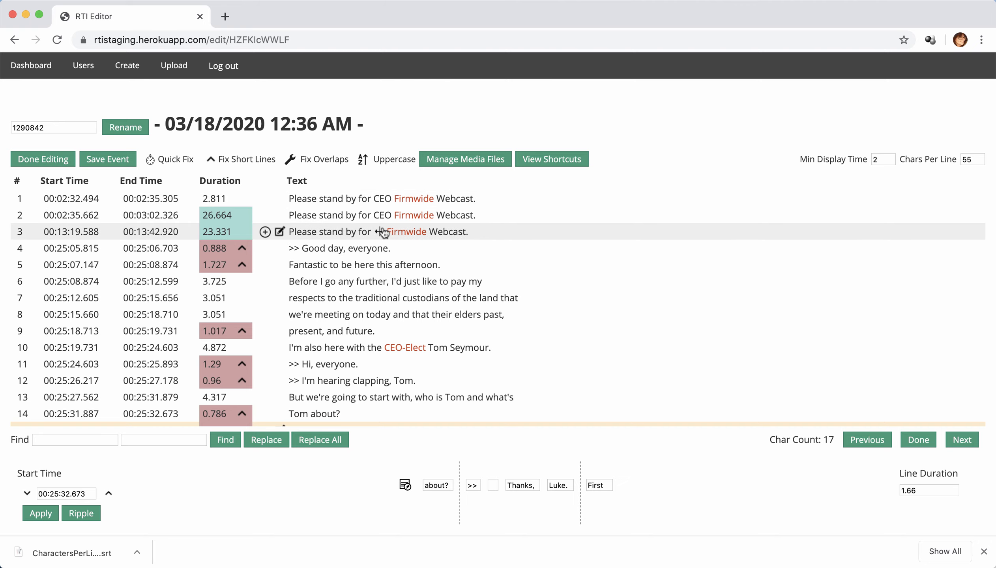
scroll(402, 362, "down", 5)
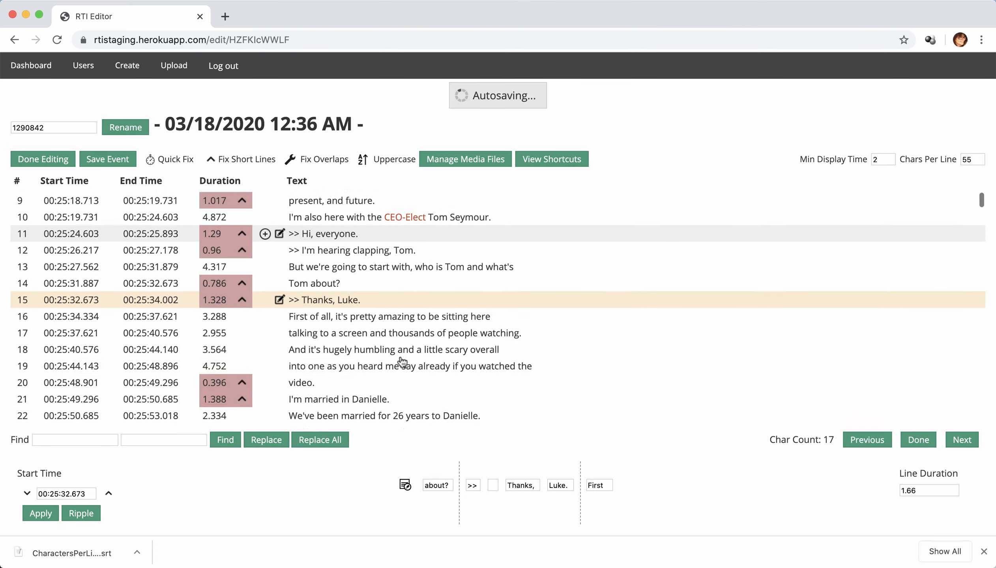
scroll(402, 363, "down", 8)
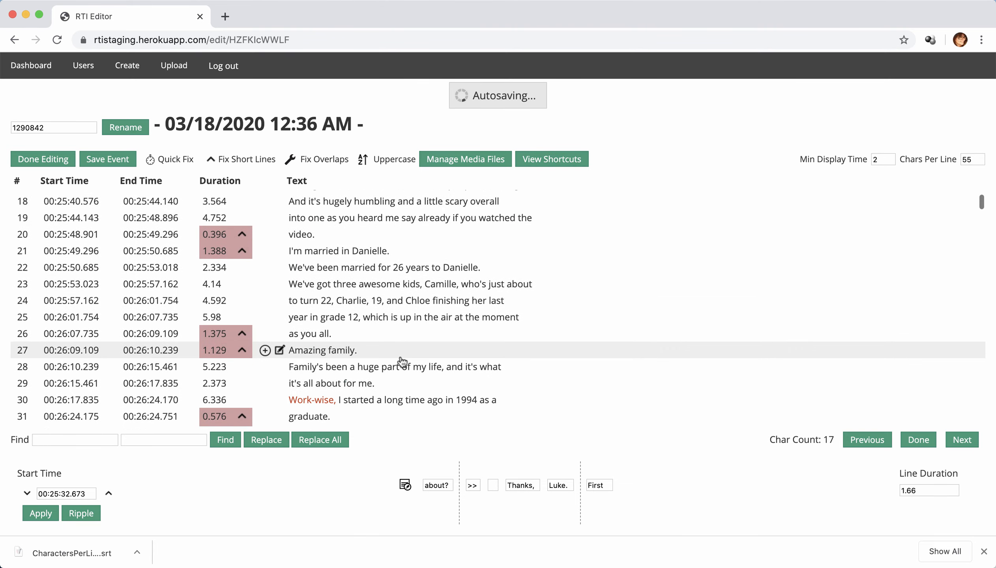
scroll(402, 363, "up", 12)
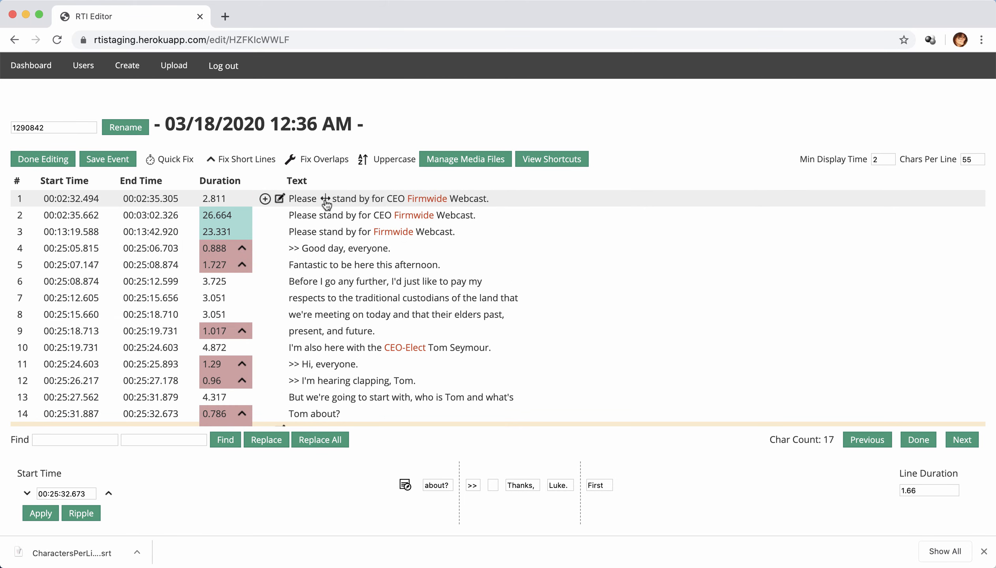
left_click(169, 161)
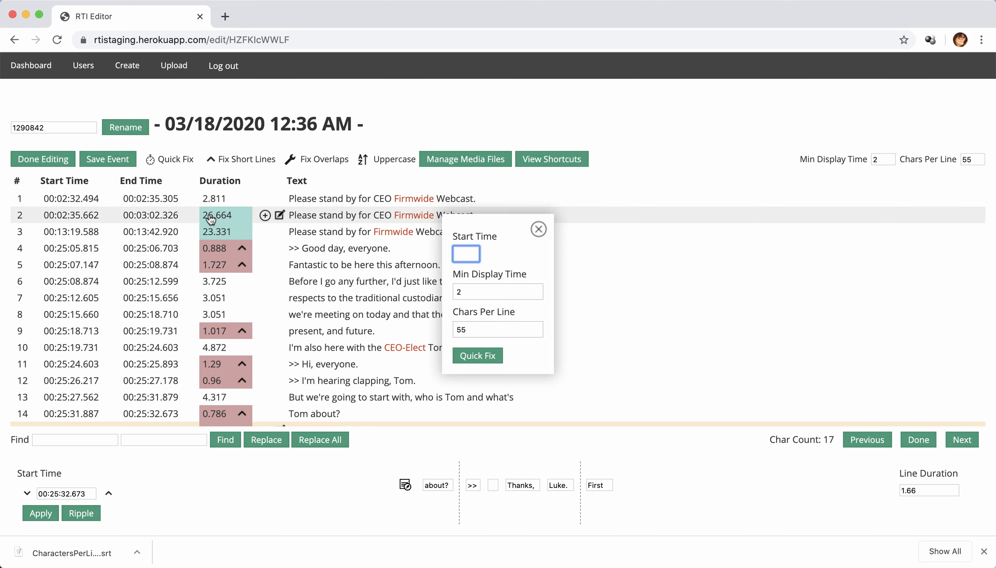
left_click(538, 229)
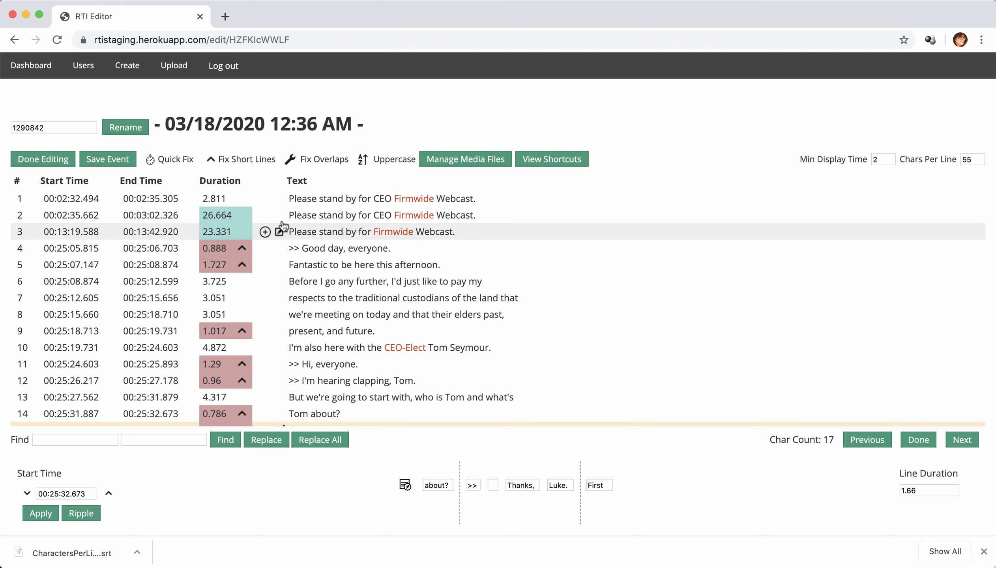
Try deleting the three "Please stand by" caption lines together as a selected range, and undo the deletion
left_click(281, 200)
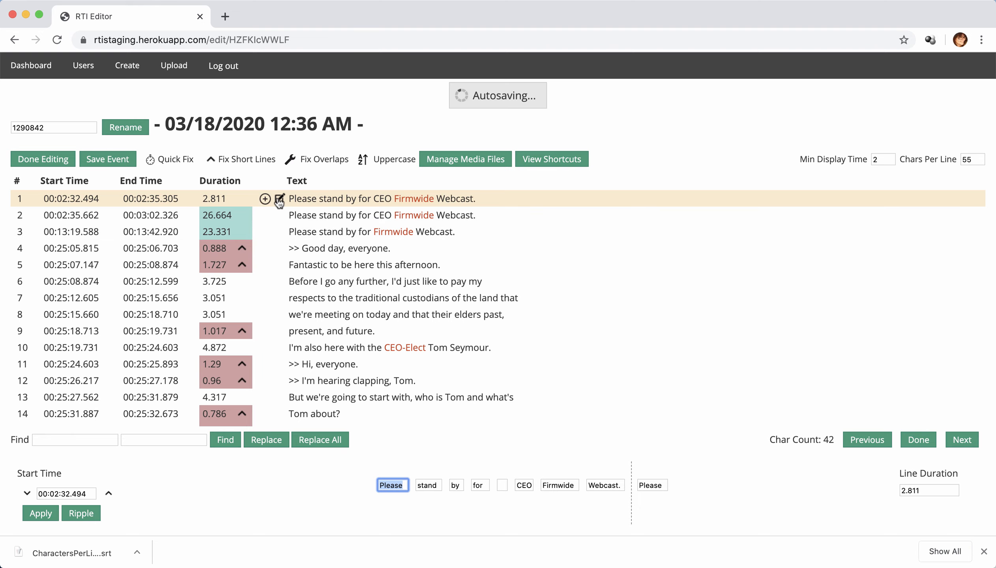
left_click(281, 234, "shift")
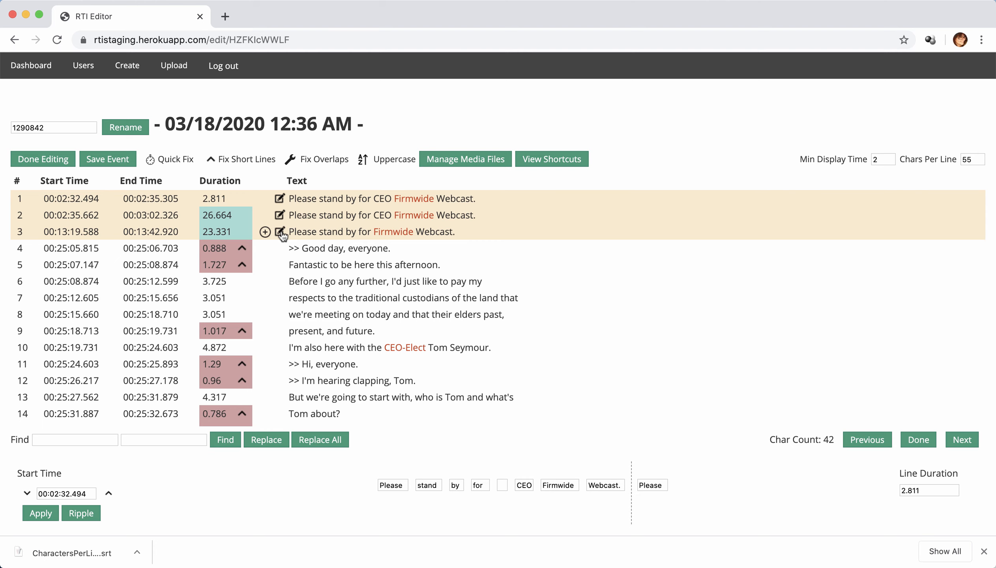
key("Delete")
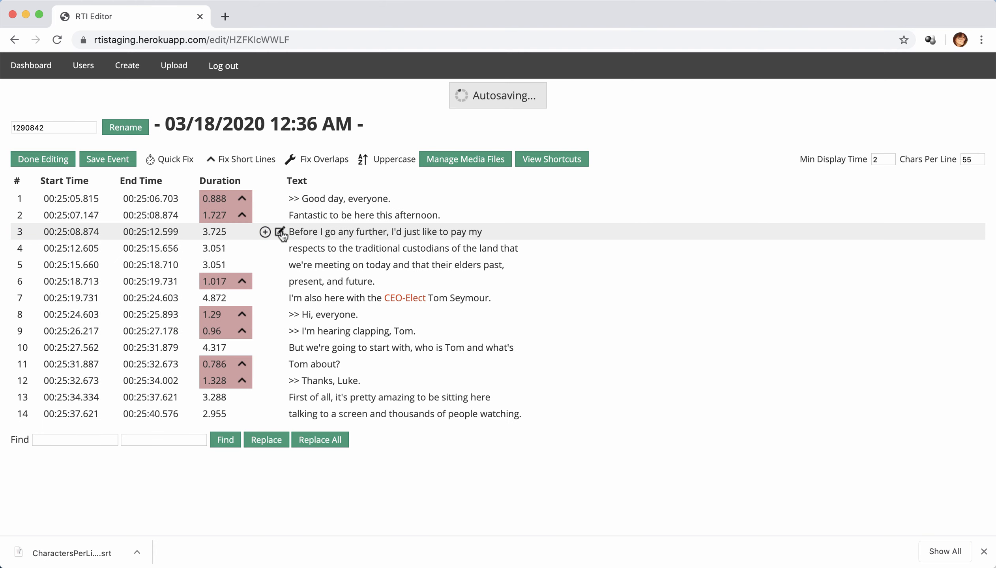
key("ctrl+z")
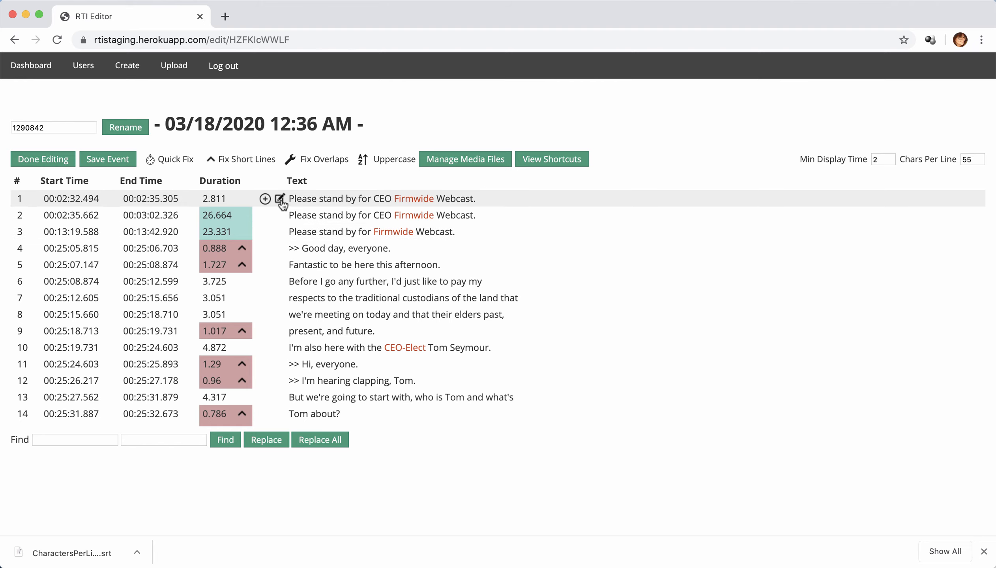
Delete the three "Please stand by" caption lines at the start of the transcript one at a time
left_click(279, 198)
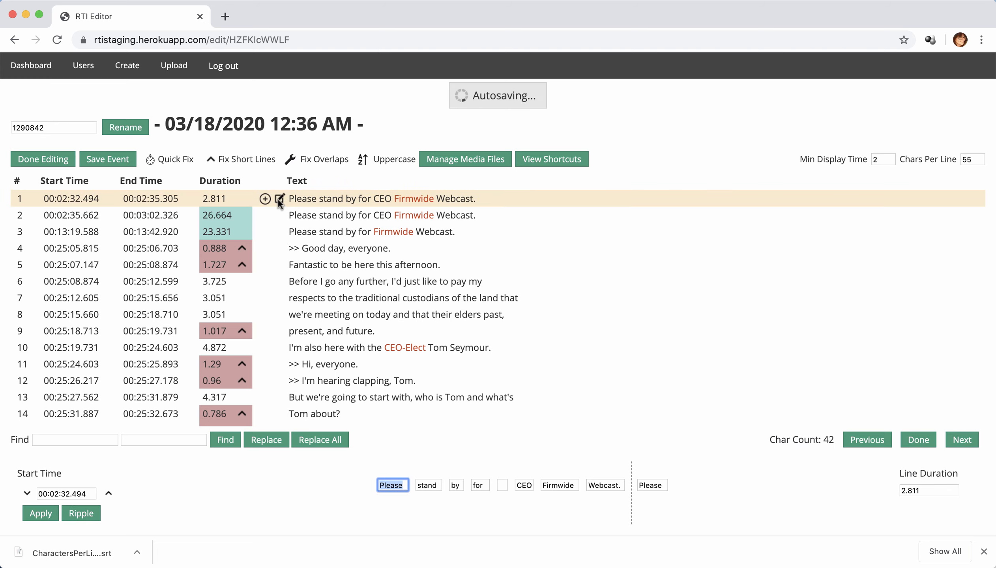
key("ctrl+d")
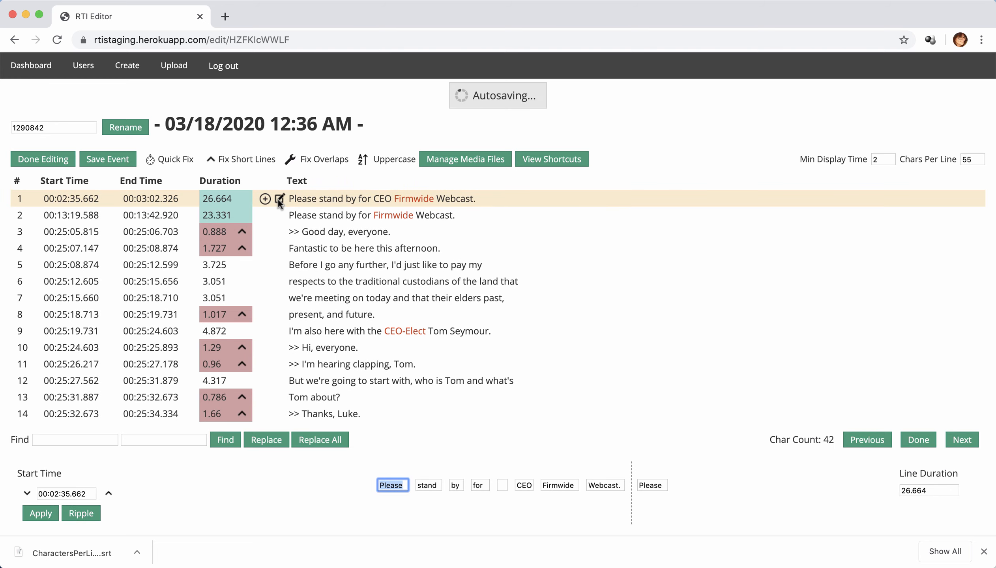
key("ctrl+d")
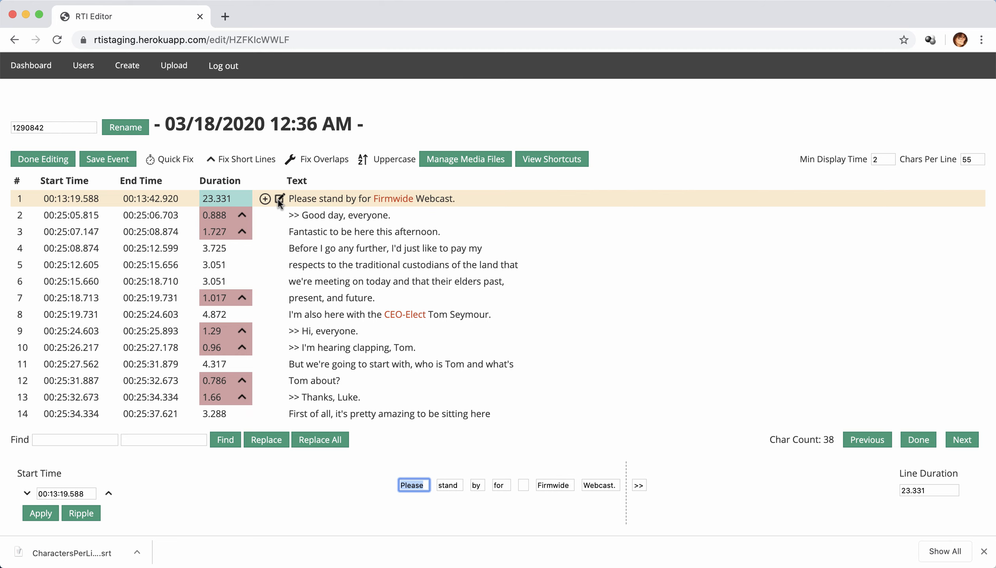
key("ctrl+d")
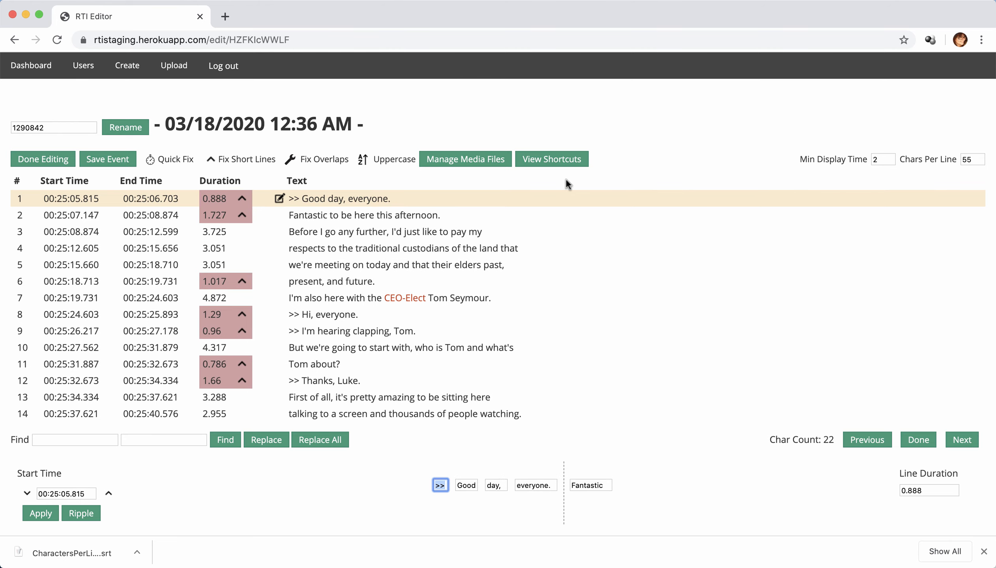
Check the shortcut list for how to delete the line being edited
left_click(561, 160)
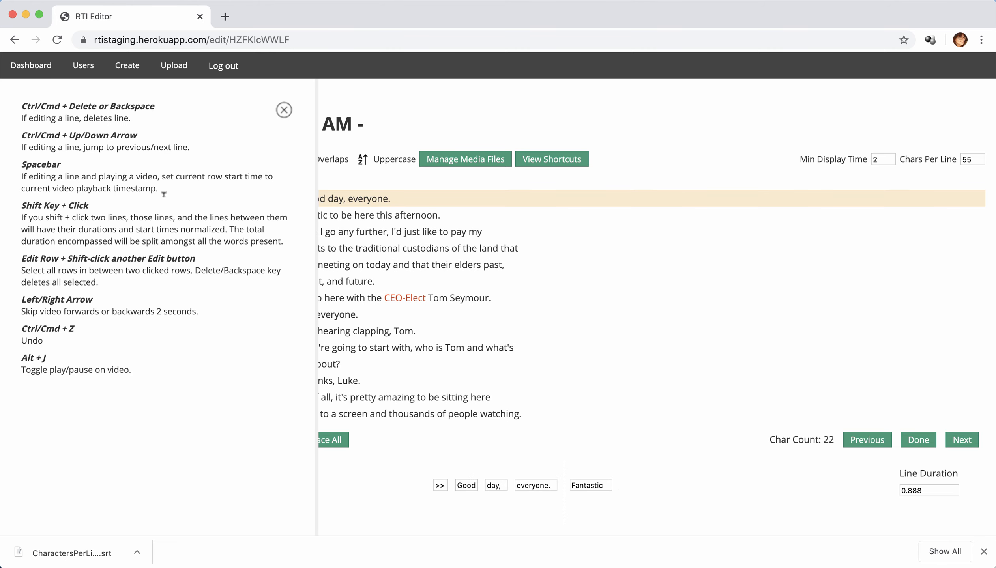
left_click_drag(21, 102, 156, 123)
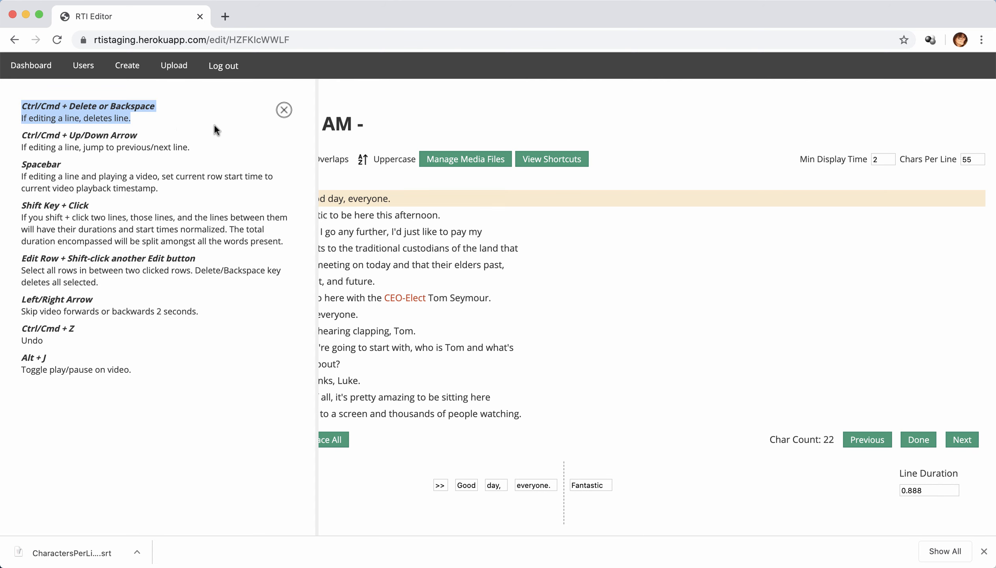
left_click(284, 110)
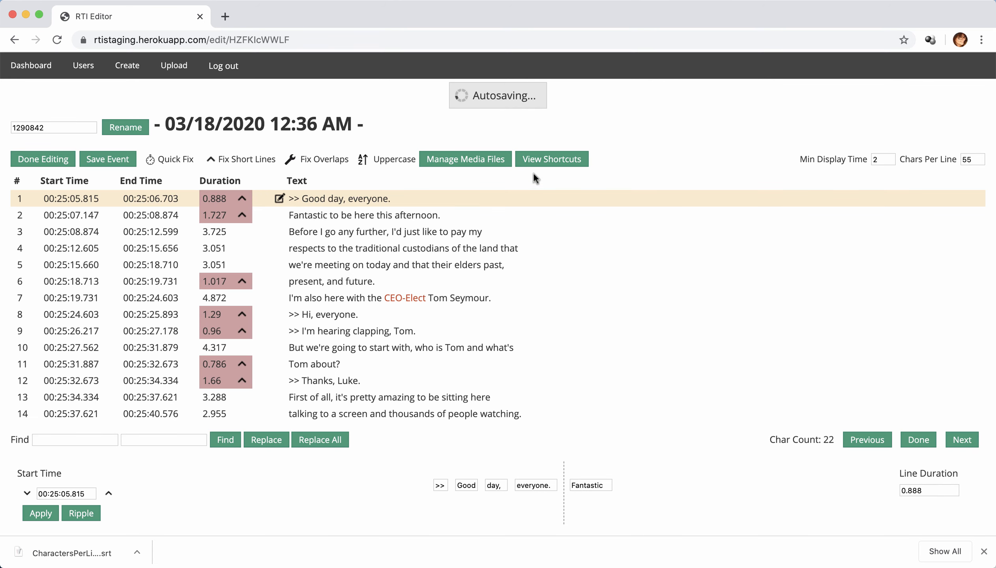
Load 1290842.mp3 from Downloads as the media file and play it, pausing at about 4.7 seconds
left_click(477, 162)
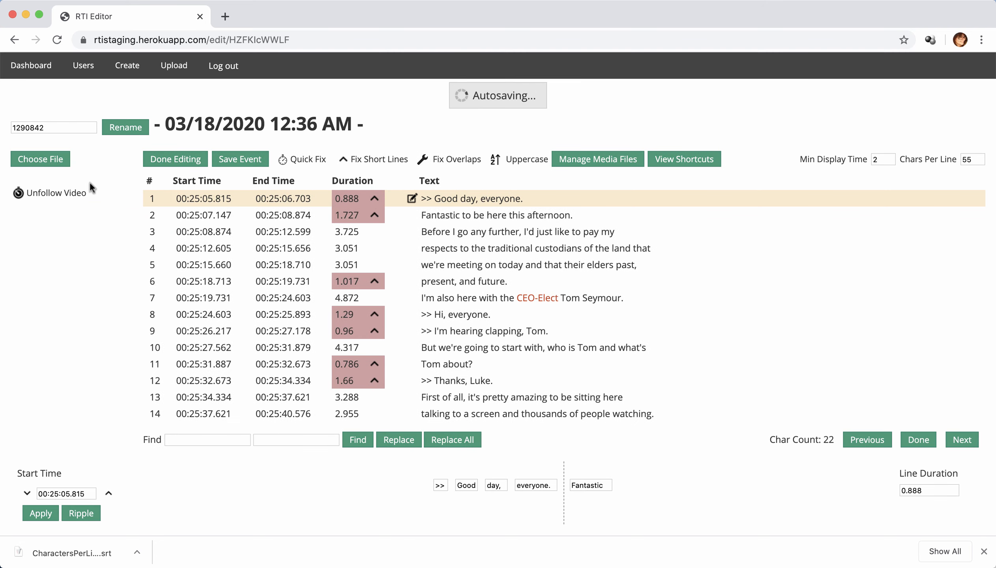
left_click(37, 159)
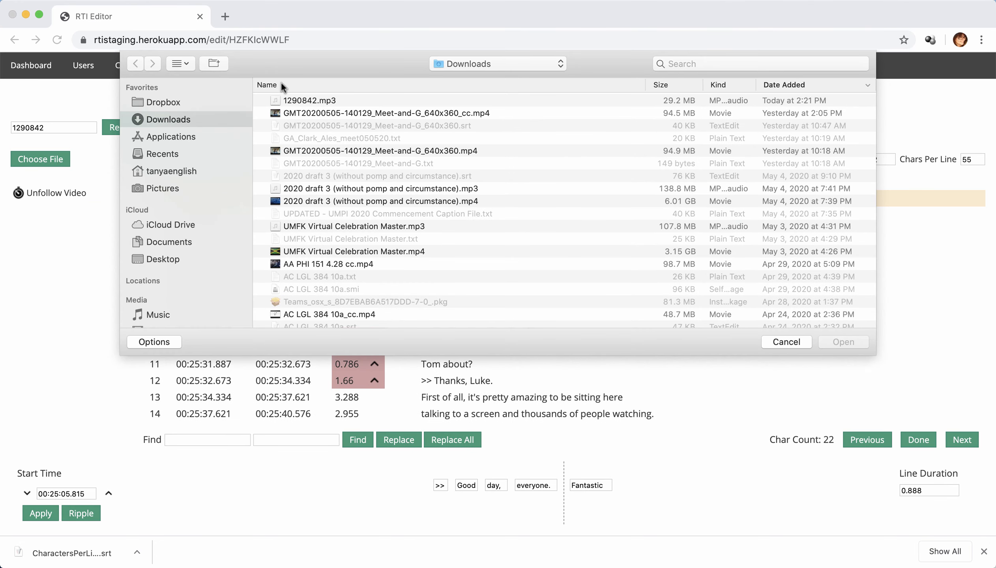
double_click(307, 100)
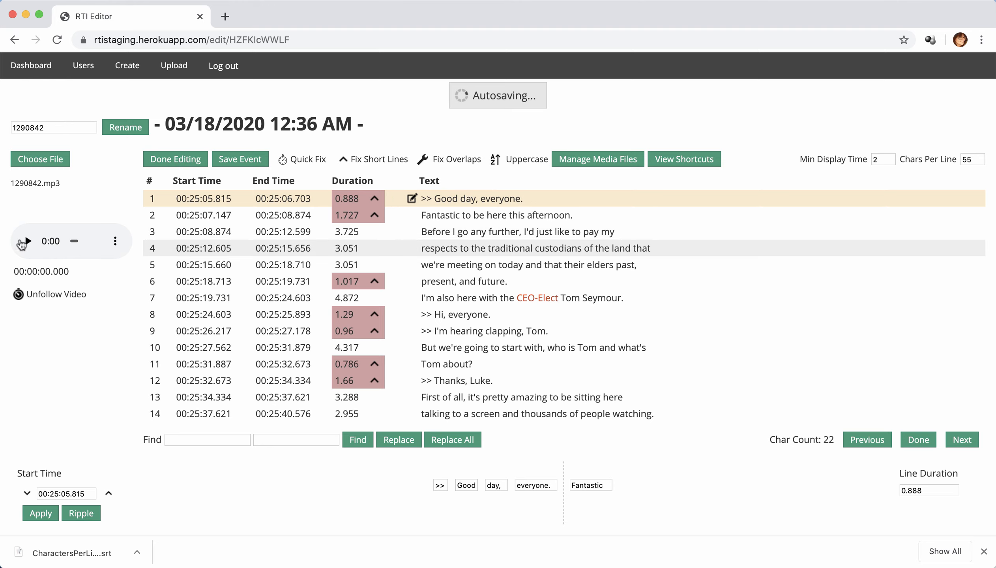
left_click(28, 242)
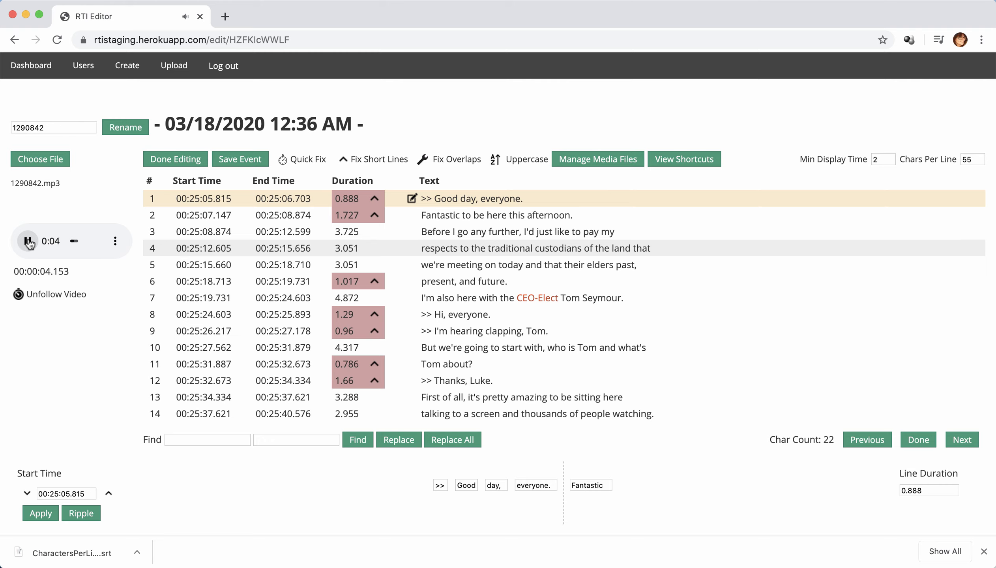
left_click(28, 242)
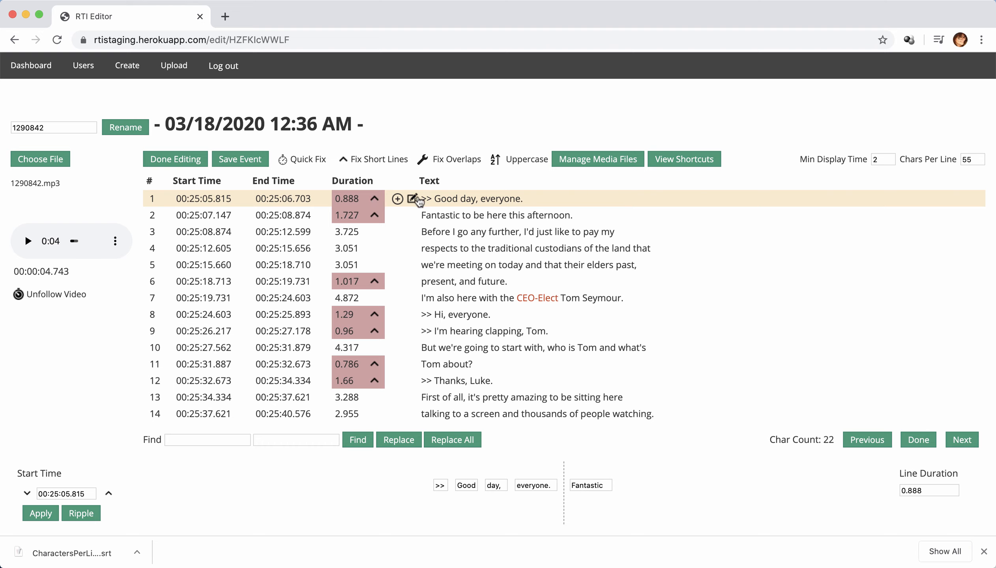
Set the Quick Fix start time to 00:00:04.543, adapting the timestamp copied from the paused audio
left_click(303, 161)
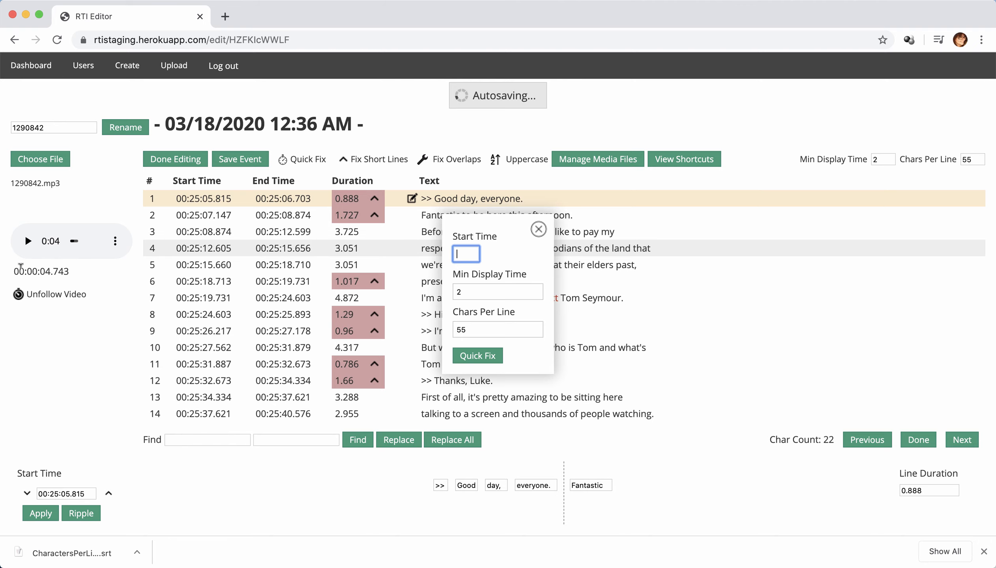
left_click_drag(13, 268, 75, 274)
key("super+c")
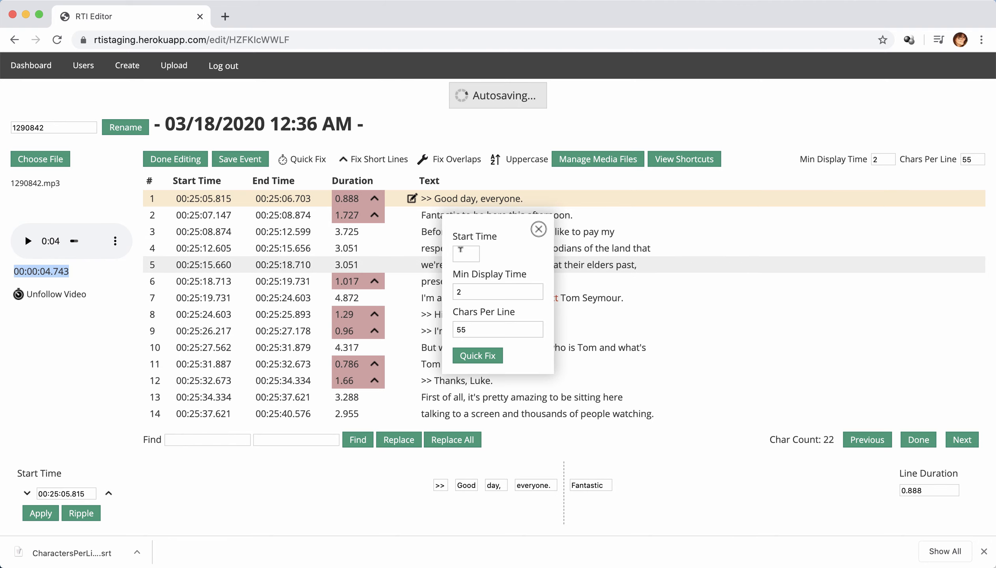
left_click(460, 251)
key("super+v")
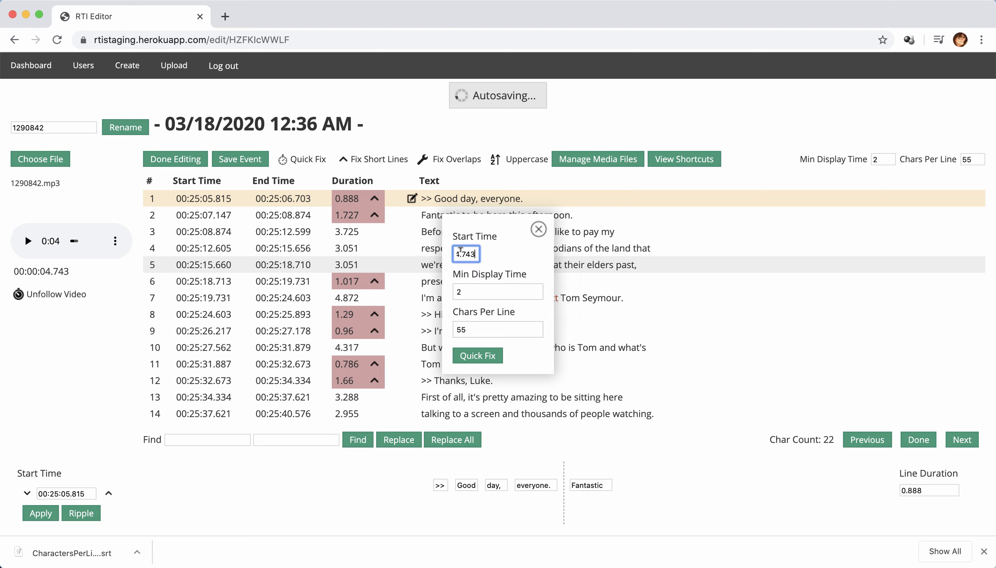
key("Left")
key("Left")
key("Left")
key("Left")
key("Left")
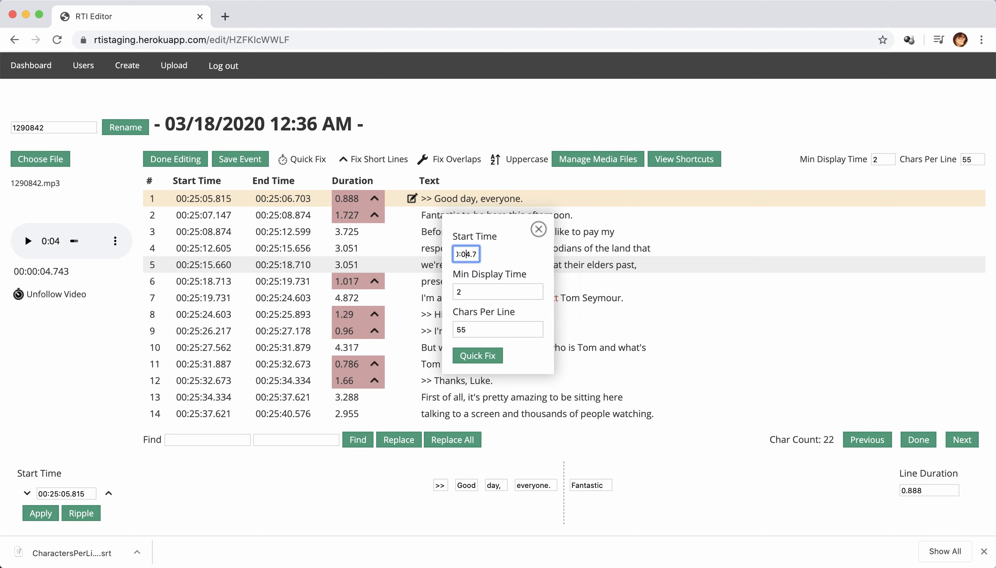
key("Right")
key("BackSpace")
type("5")
Set Quick Fix to 40 characters per line and a minimum display time of 1.4, and apply it to the captions
double_click(467, 325)
type("40")
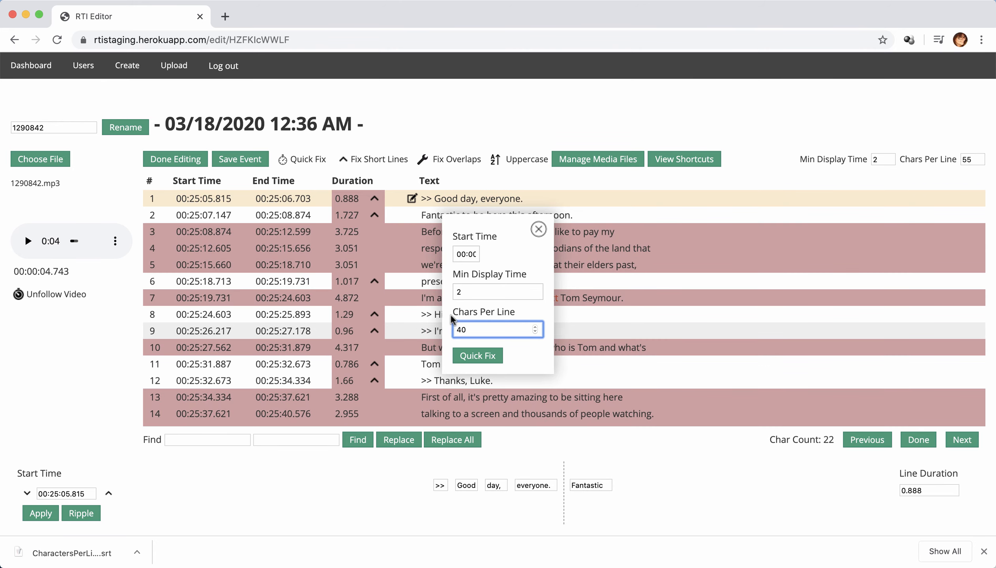
double_click(456, 290)
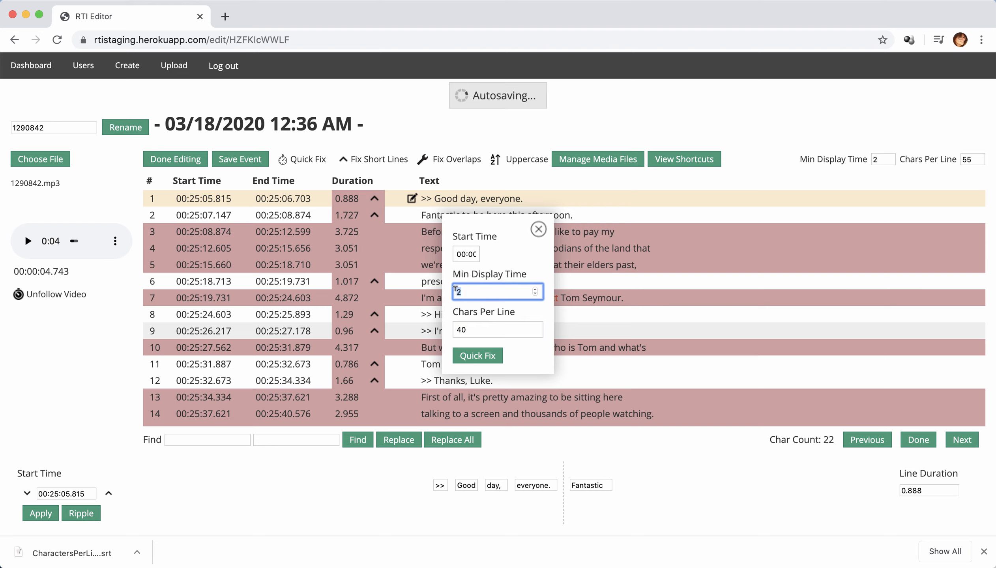
type("1")
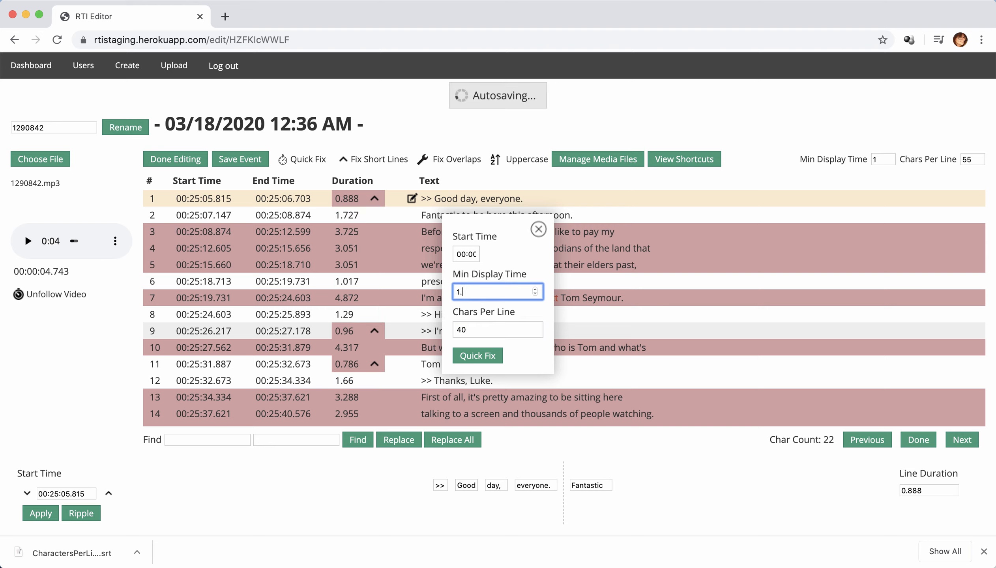
type(".")
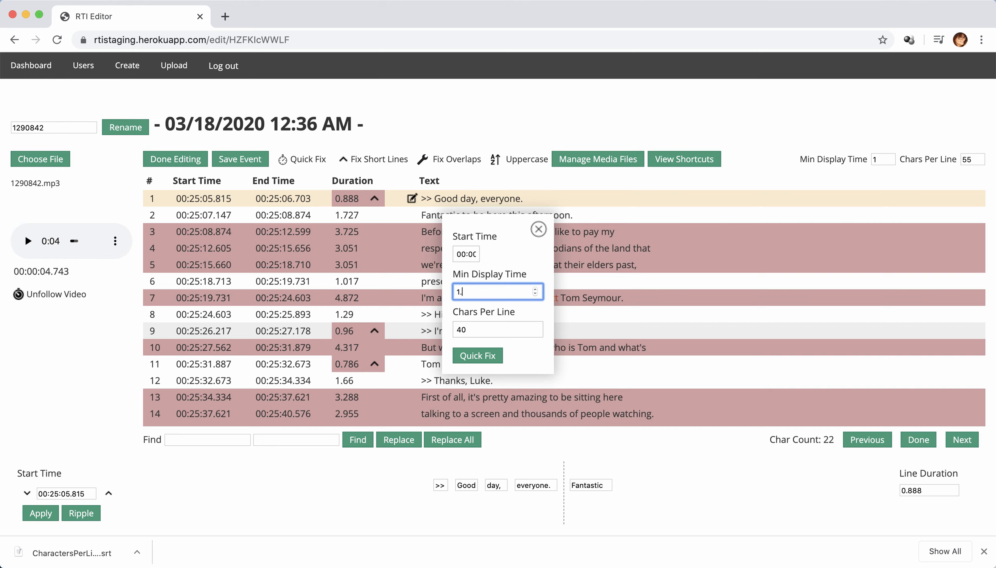
type("4")
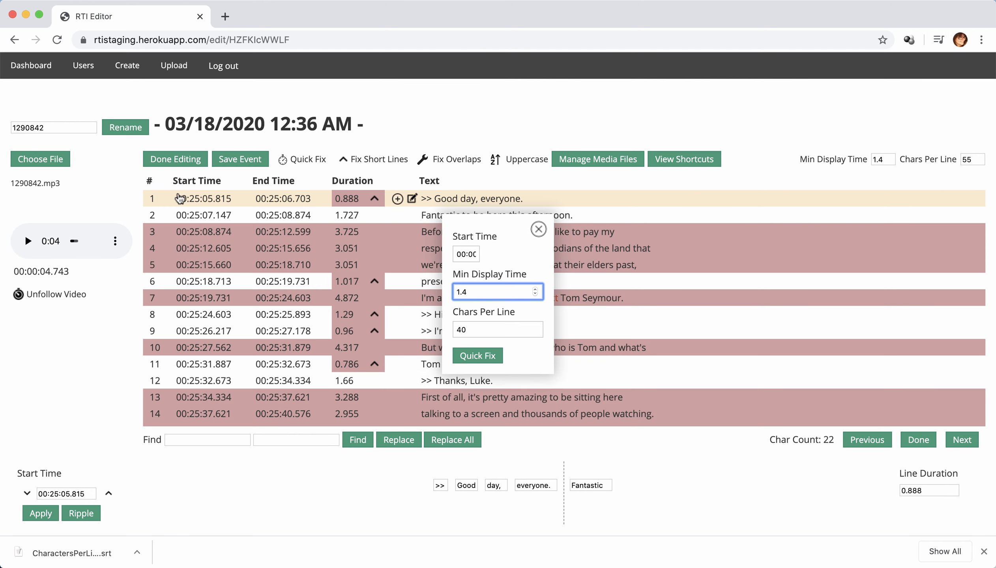
left_click(478, 355)
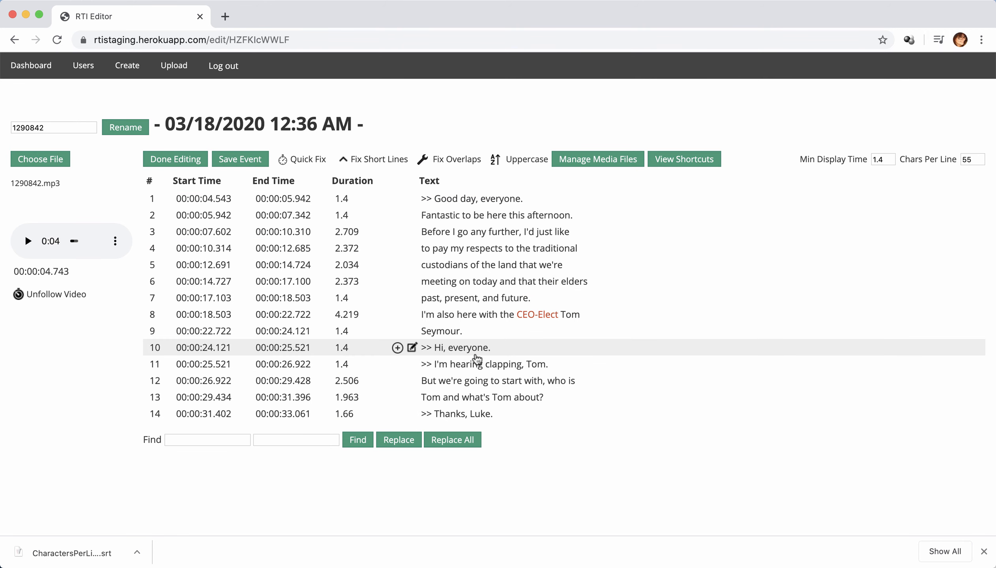
Play the audio on to about 27 seconds to check that the captions follow the speech, and return to the first line
left_click(28, 242)
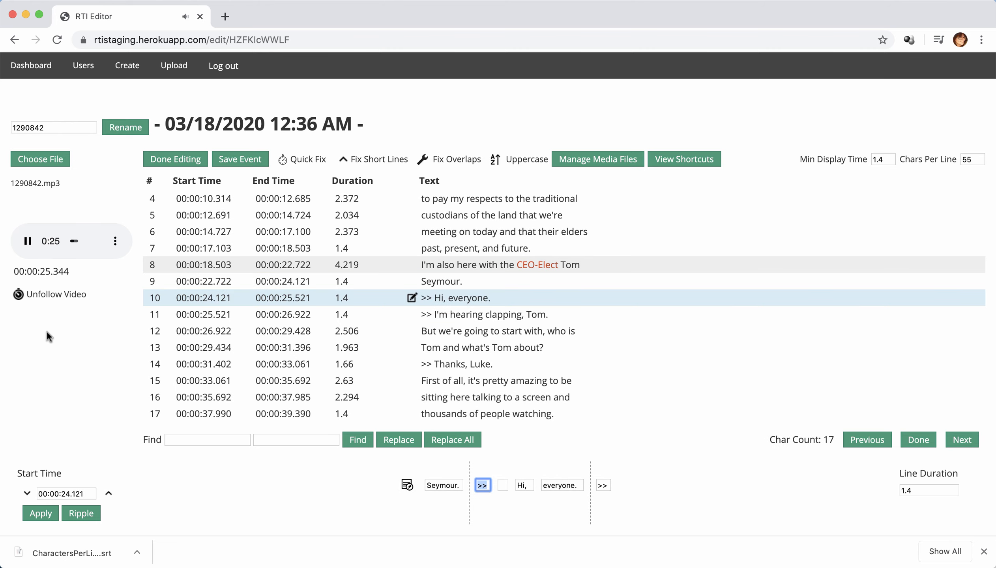
left_click(27, 241)
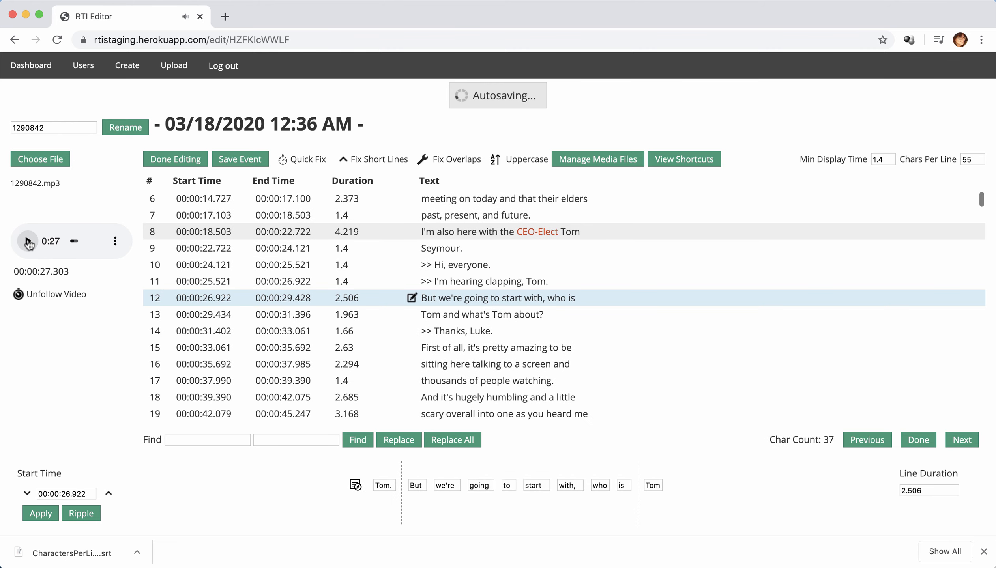
scroll(535, 292, "up", 3)
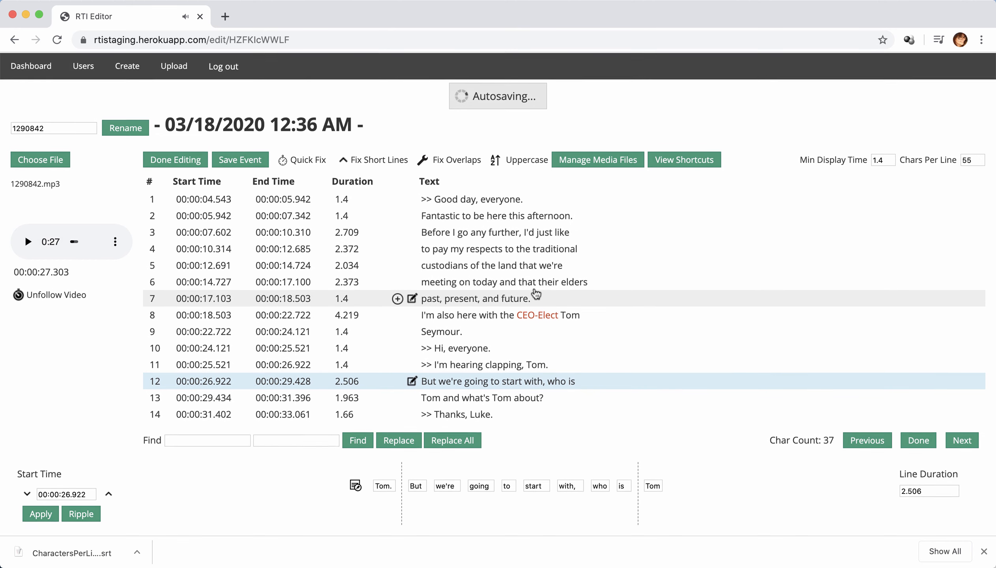